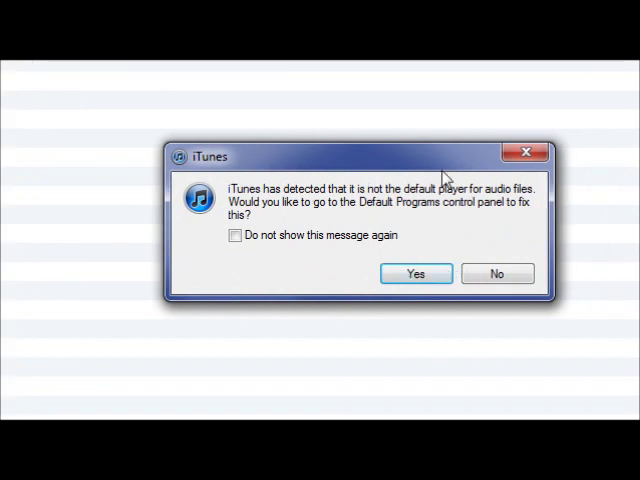
Step: Dismiss the default-player prompt, open Matthews iPhone's summary, and check 'Encrypt local backup'
{"action": "left_click", "coordinate": [445, 194]}
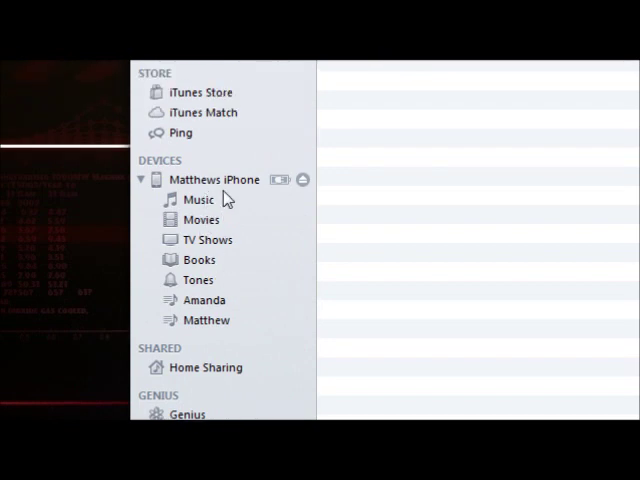
{"action": "left_click", "coordinate": [238, 182]}
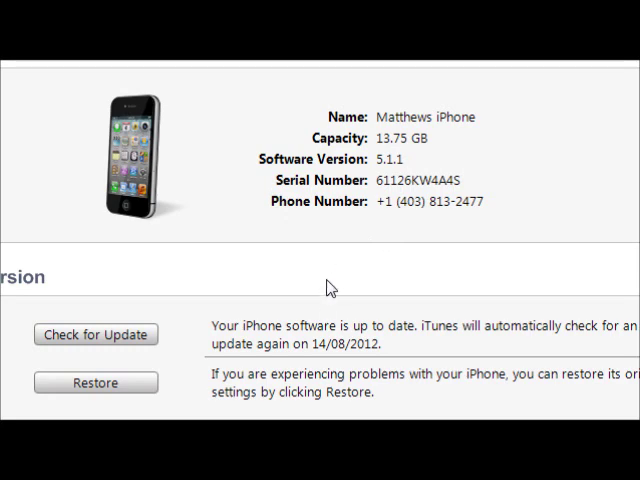
{"action": "scroll", "coordinate": [310, 335], "scroll_direction": "down", "scroll_amount": 5}
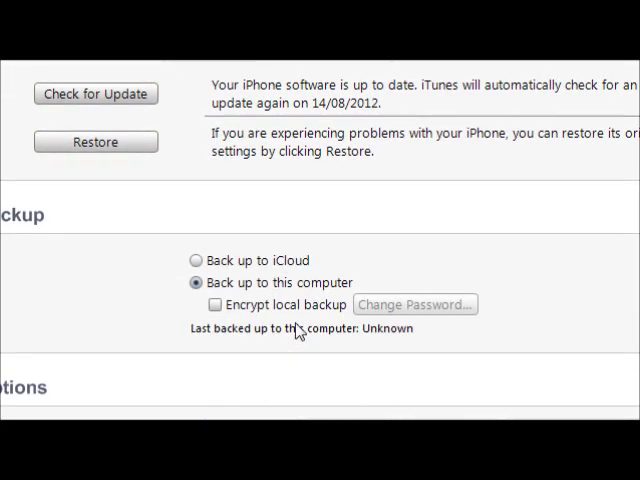
{"action": "scroll", "coordinate": [297, 320], "scroll_direction": "down", "scroll_amount": 1}
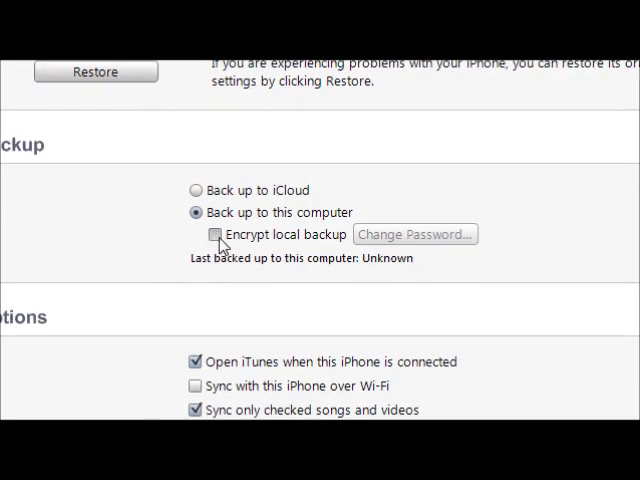
{"action": "left_click", "coordinate": [216, 236]}
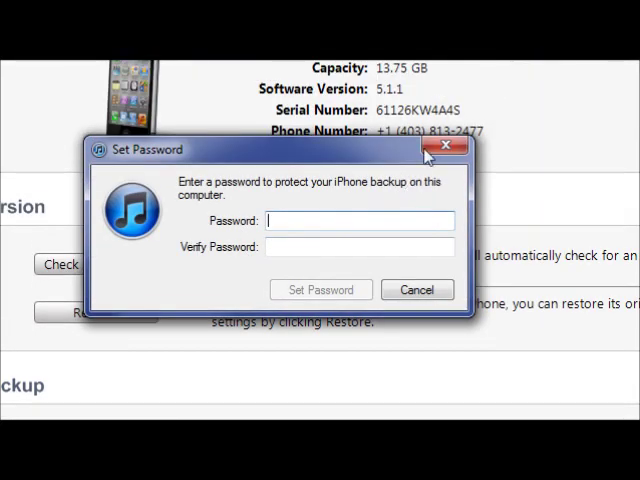
{"action": "left_click", "coordinate": [446, 105]}
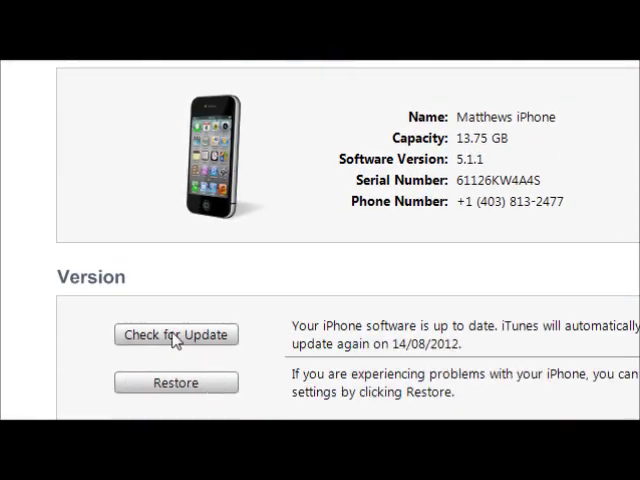
{"action": "scroll", "coordinate": [250, 330], "scroll_direction": "down", "scroll_amount": 5}
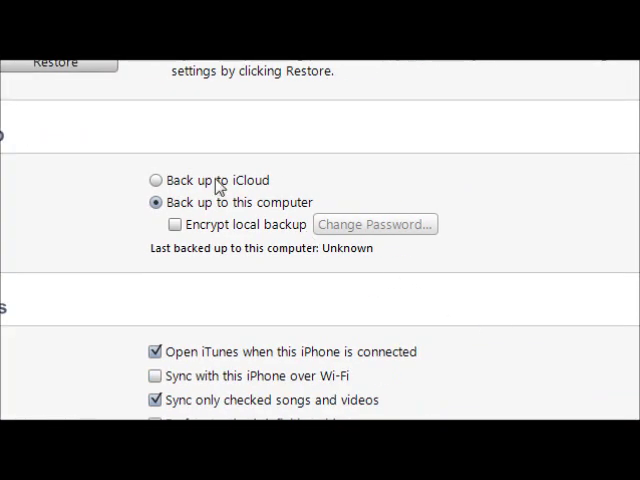
{"action": "scroll", "coordinate": [168, 338], "scroll_direction": "down", "scroll_amount": 1}
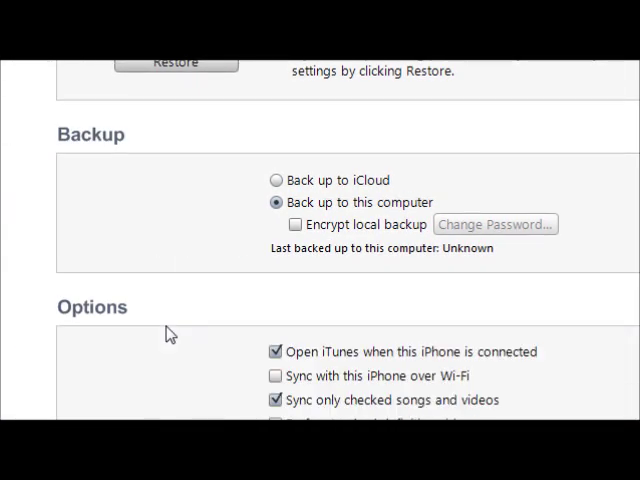
{"action": "scroll", "coordinate": [364, 147], "scroll_direction": "up", "scroll_amount": 1}
{"action": "scroll", "coordinate": [187, 143], "scroll_direction": "up", "scroll_amount": 8}
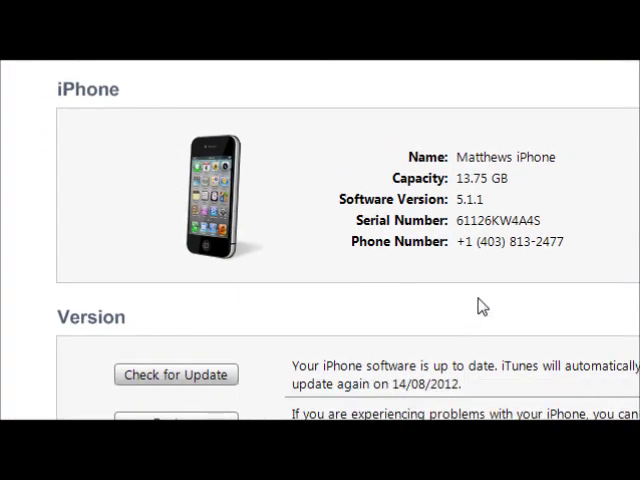
{"action": "scroll", "coordinate": [481, 306], "scroll_direction": "down", "scroll_amount": 8}
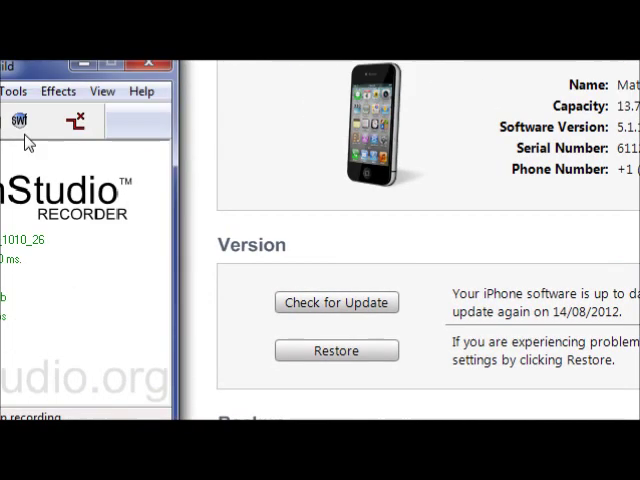